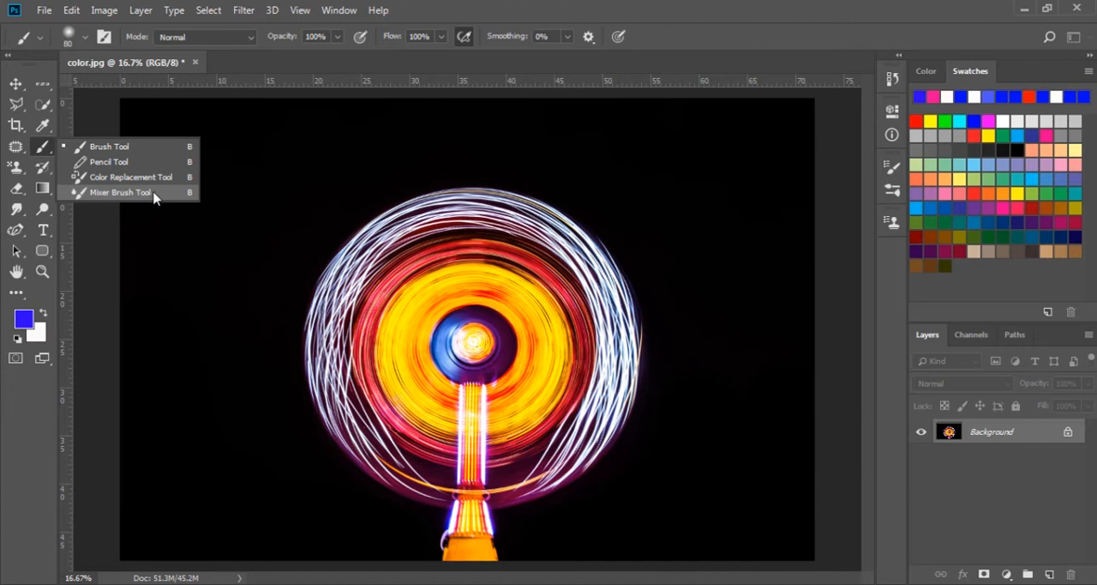
Step: Activate the Mixer Brush tool and add a new empty layer above the Background
left_click(153, 193)
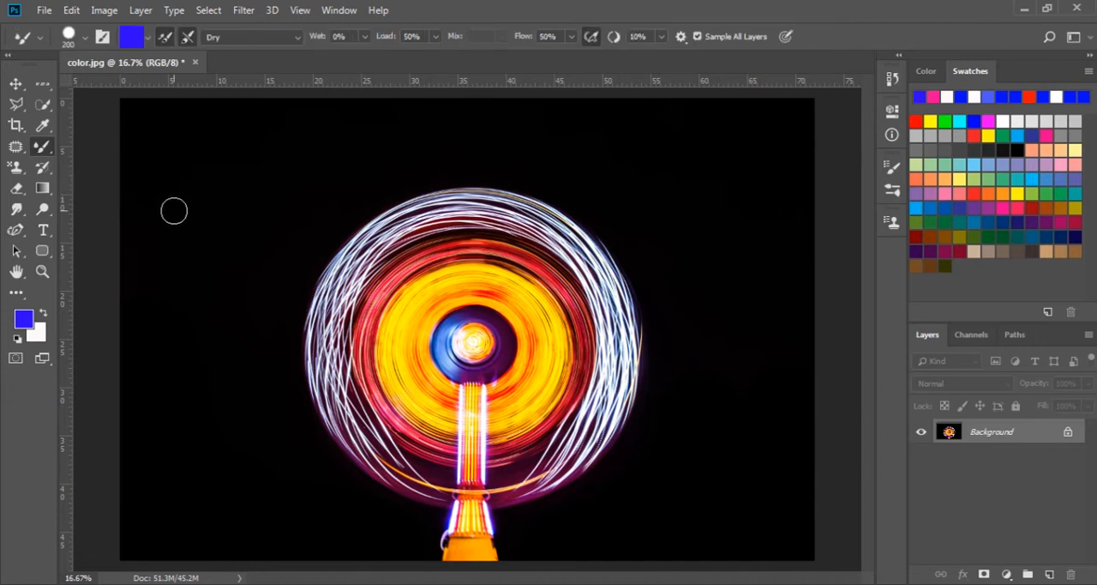
key("shift+b")
key("shift+b")
key("shift+b")
key("shift+b")
left_click(1050, 574)
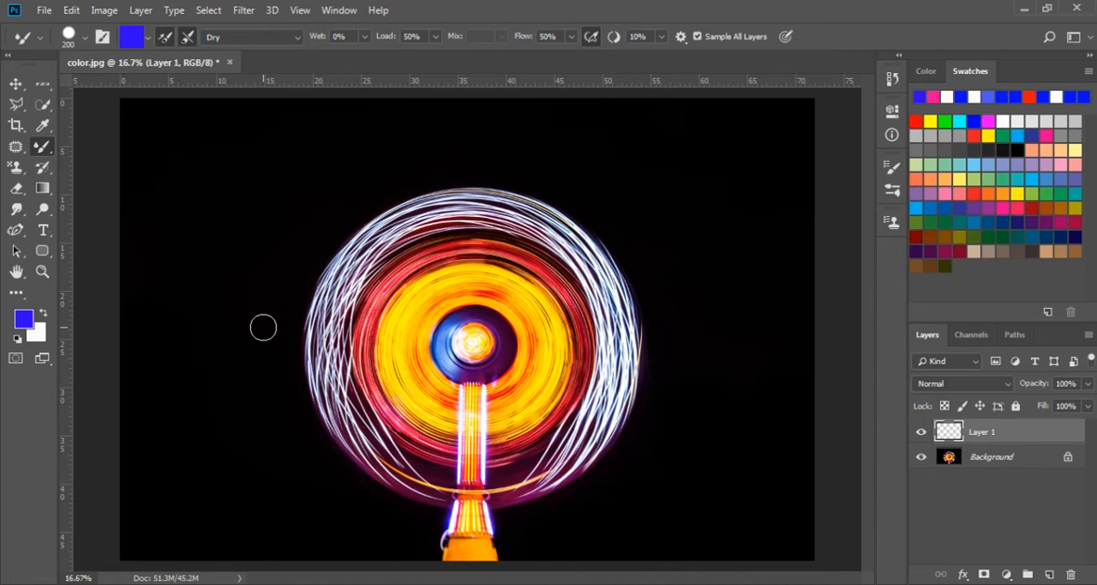
Step: Paint two wavy vertical blue strokes with the Dry preset on the black area left of the light wheel
mouse_move(235, 201)
left_mouse_down()
mouse_move(201, 294)
mouse_move(224, 313)
left_mouse_up()
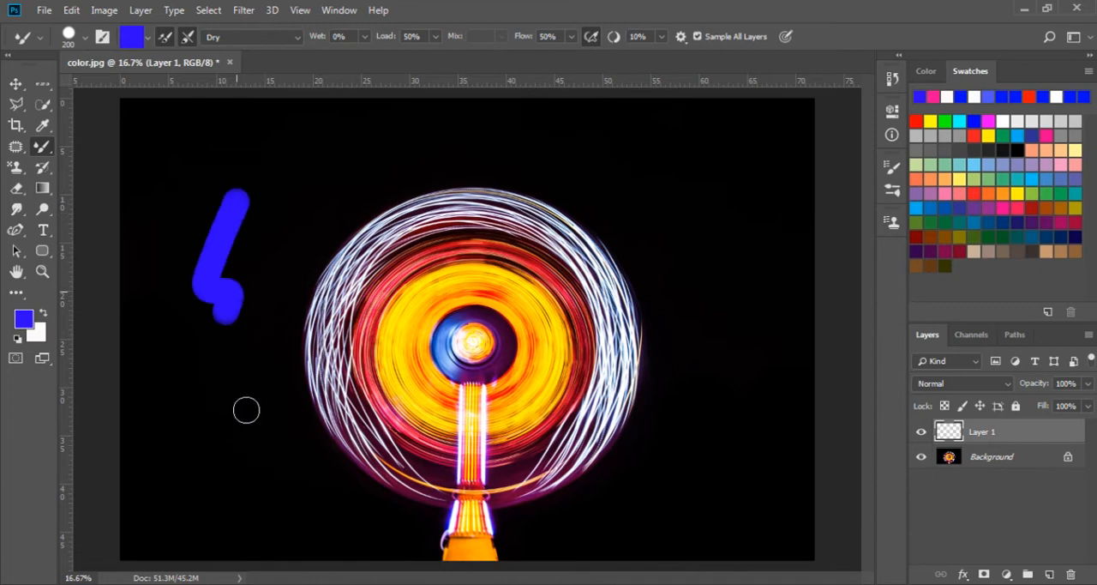
mouse_move(246, 410)
left_mouse_down()
mouse_move(243, 501)
mouse_move(287, 514)
left_mouse_up()
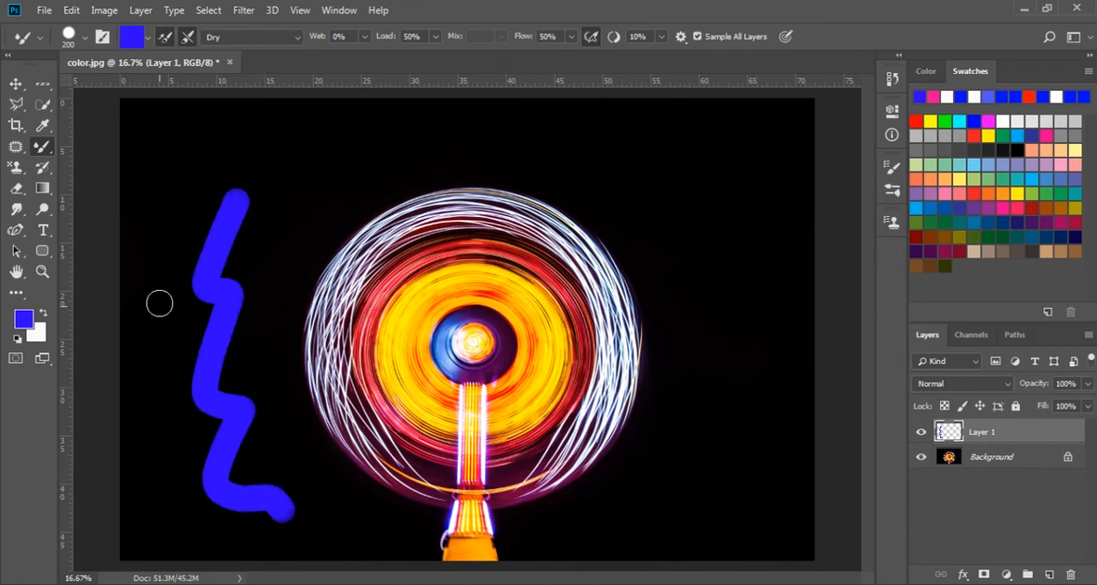
left_click_drag(160, 303, 171, 488)
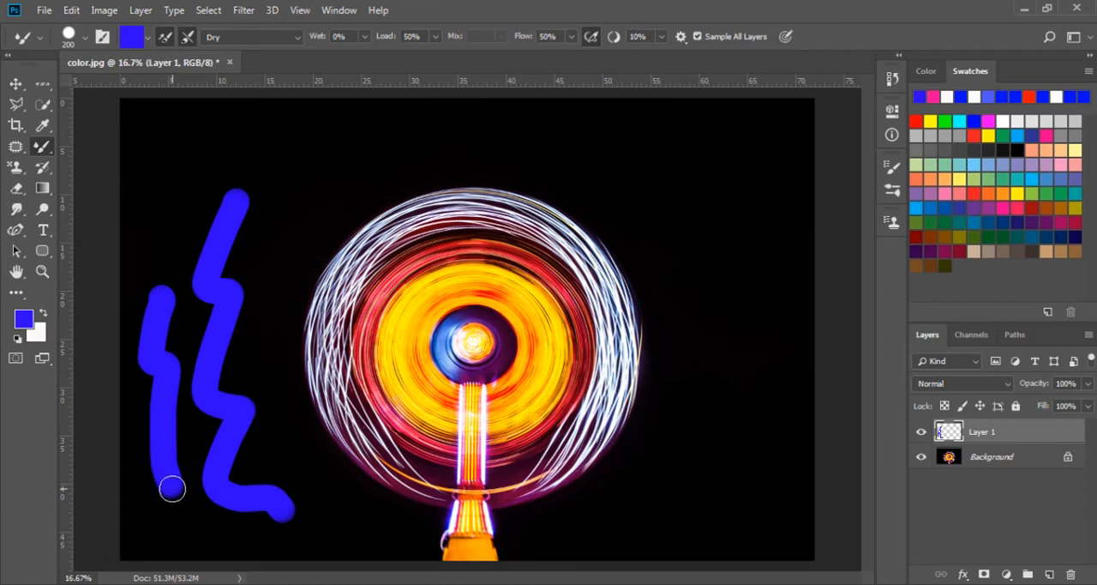
Step: Examine the foreground colour, the brush presets, and the brush tip settings such as hardness and spacing
left_click(24, 320)
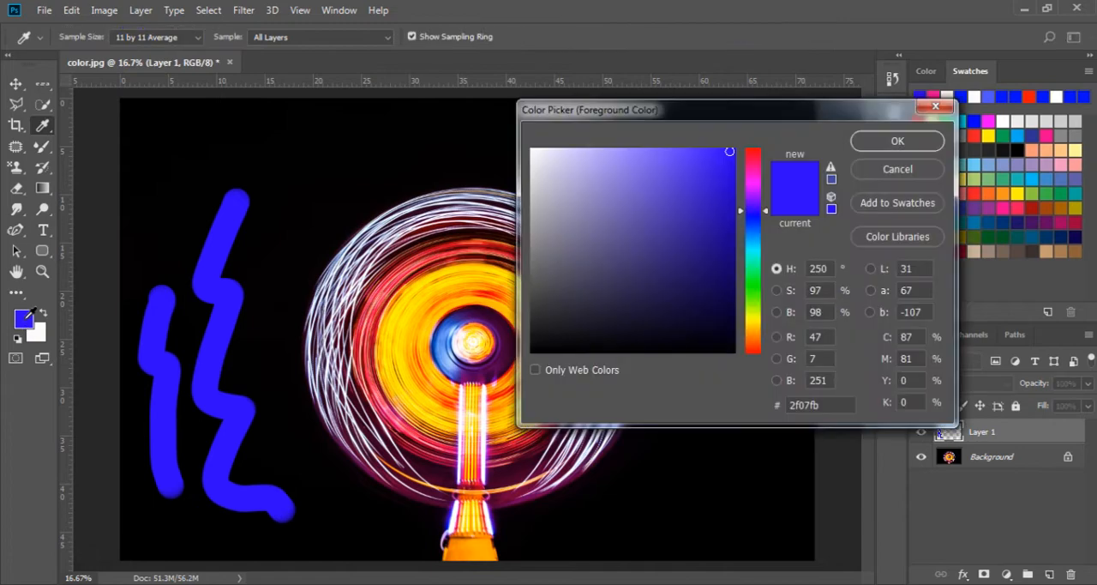
left_click(896, 169)
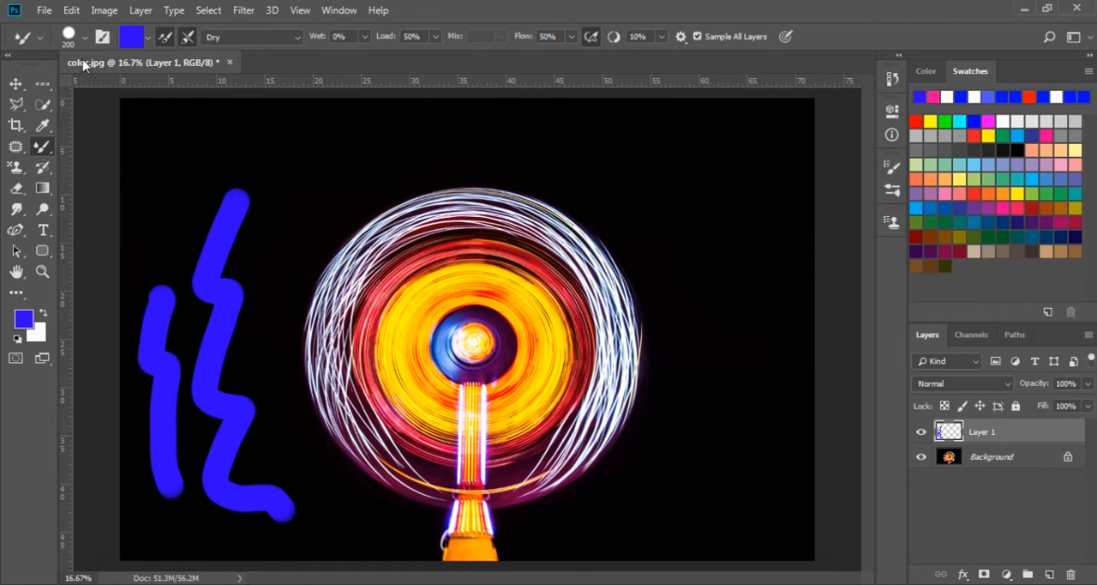
left_click(84, 38)
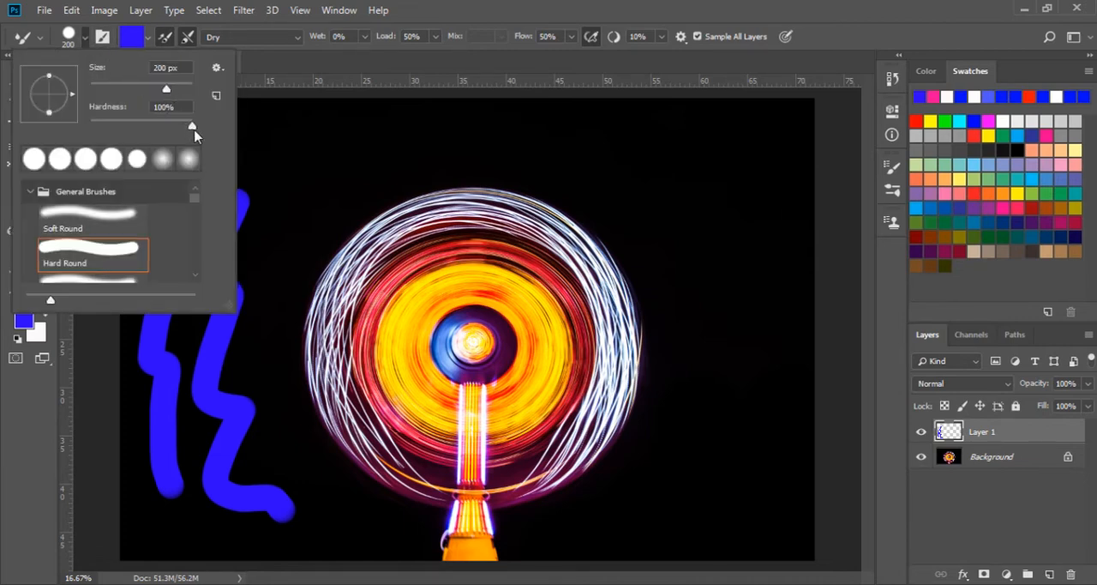
left_click(194, 226)
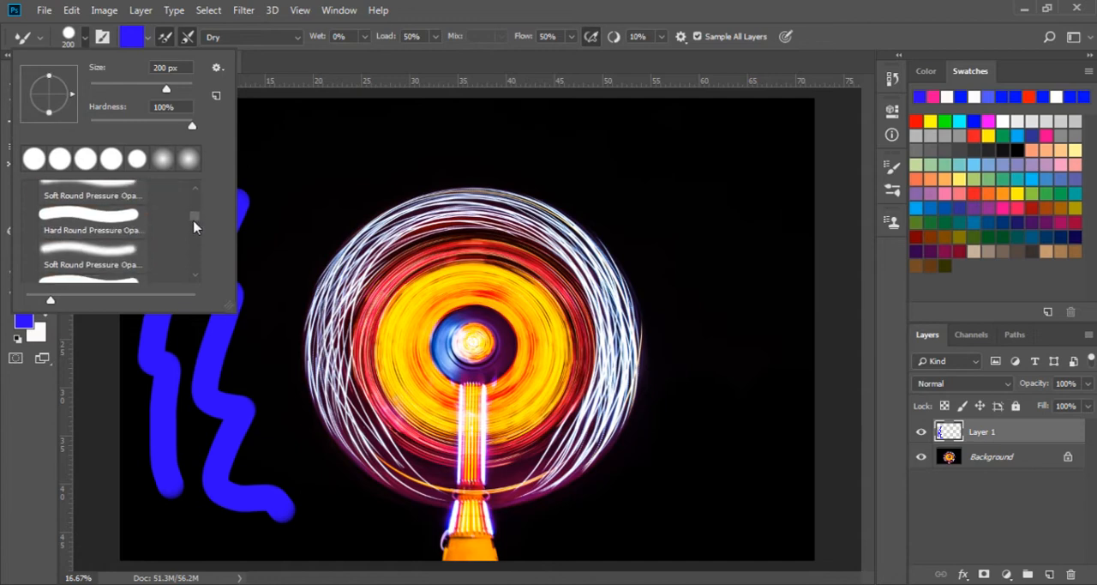
mouse_move(193, 221)
left_mouse_down()
mouse_move(195, 267)
mouse_move(195, 189)
left_mouse_up()
left_click(264, 67)
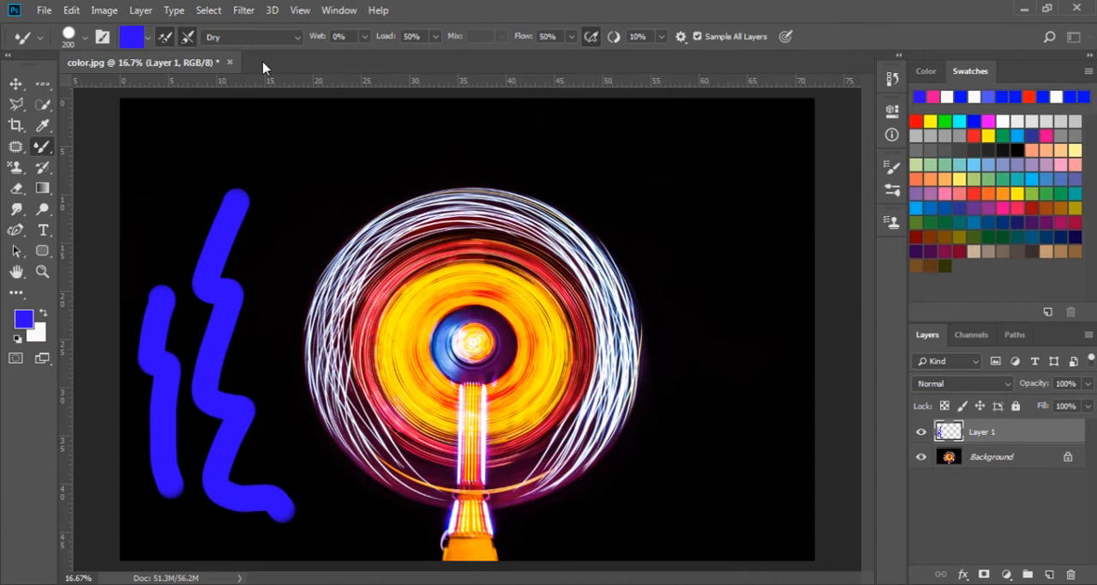
left_click(101, 38)
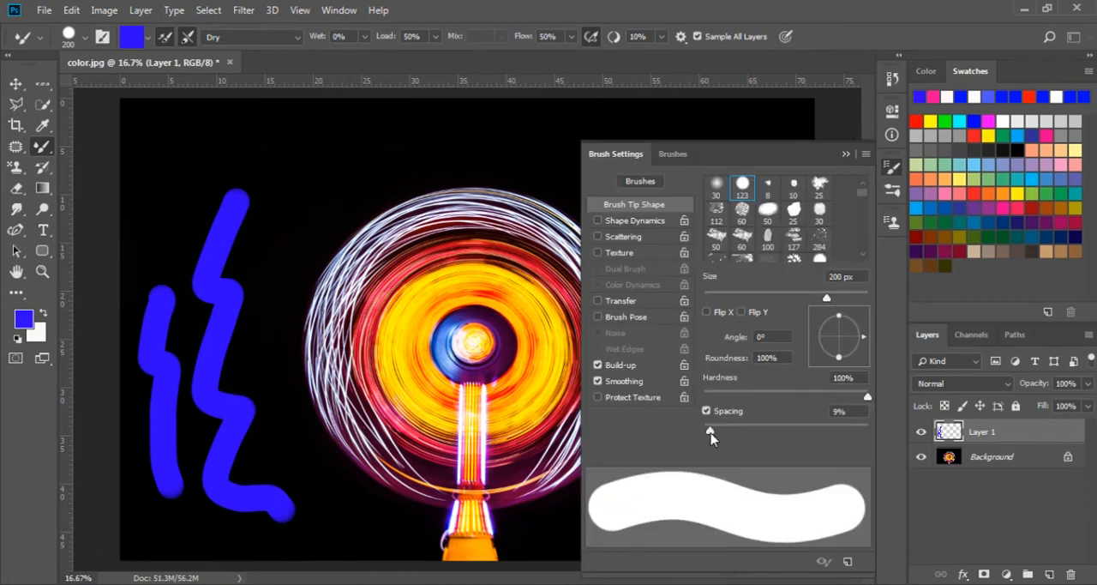
mouse_move(711, 436)
left_mouse_down()
mouse_move(759, 435)
mouse_move(711, 440)
left_mouse_up()
left_click(845, 153)
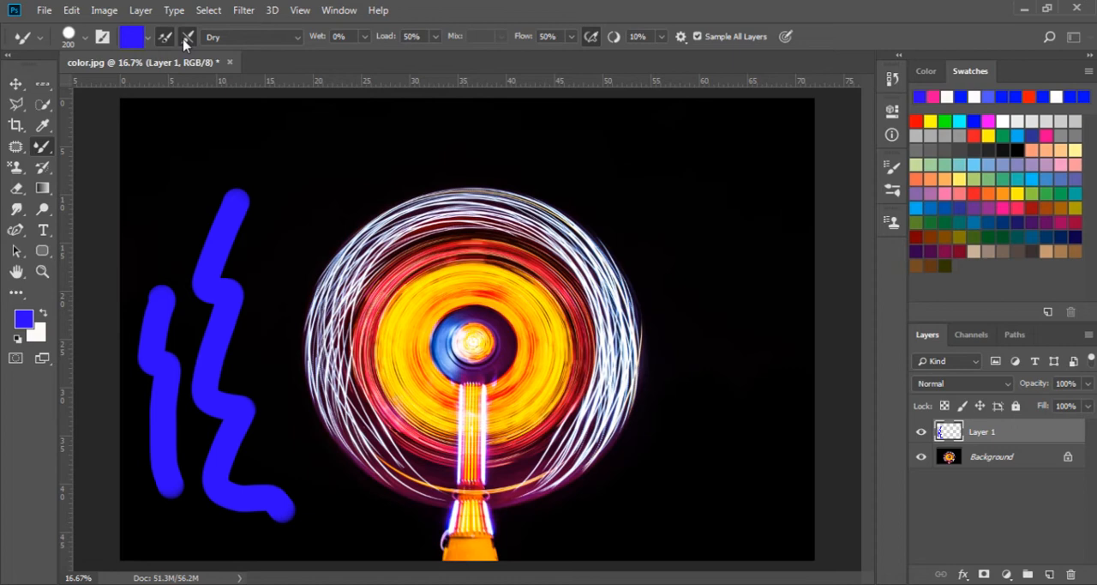
Step: Apply the Very Wet blending preset and paint a wavy stroke down the right side of the wheel's white ring
left_click(297, 39)
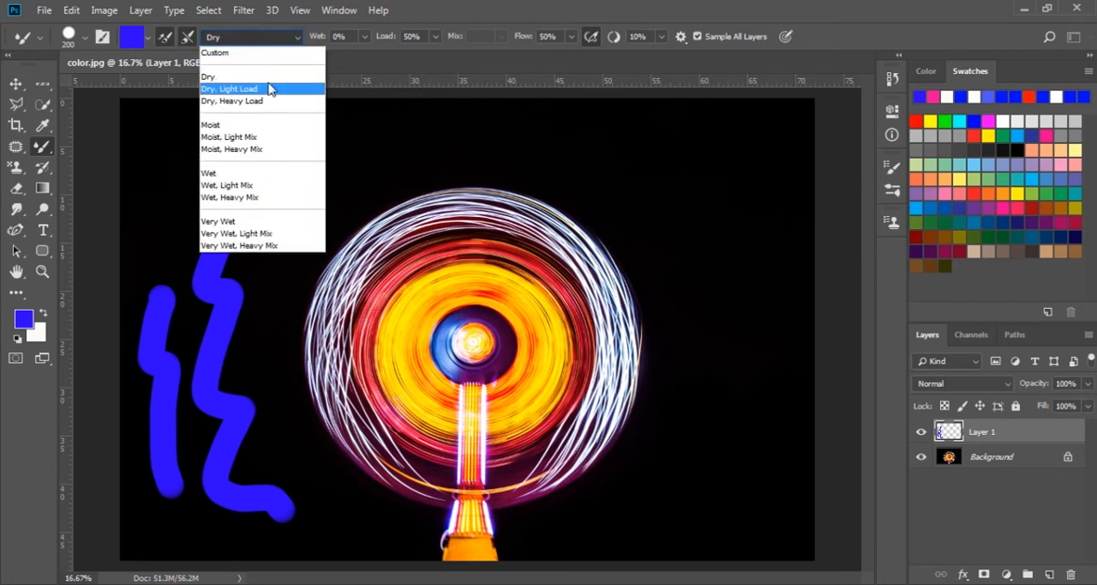
left_click(247, 222)
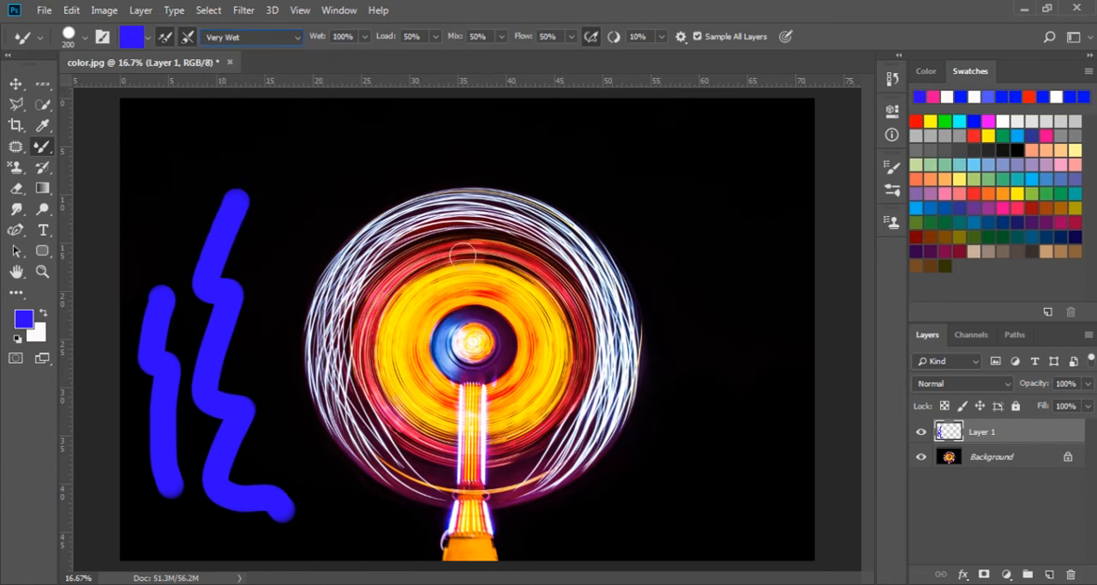
left_click_drag(592, 266, 624, 410)
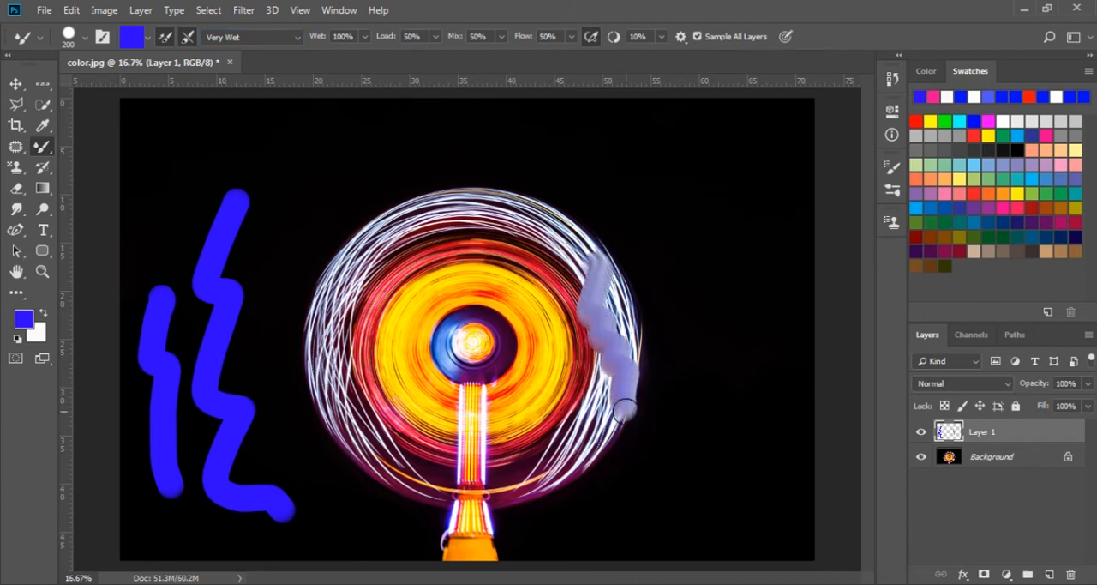
Step: Set the Mixer Brush wetness to 1% and paint a stroke down the left side of the white ring
left_click(364, 37)
left_click_drag(365, 54, 295, 63)
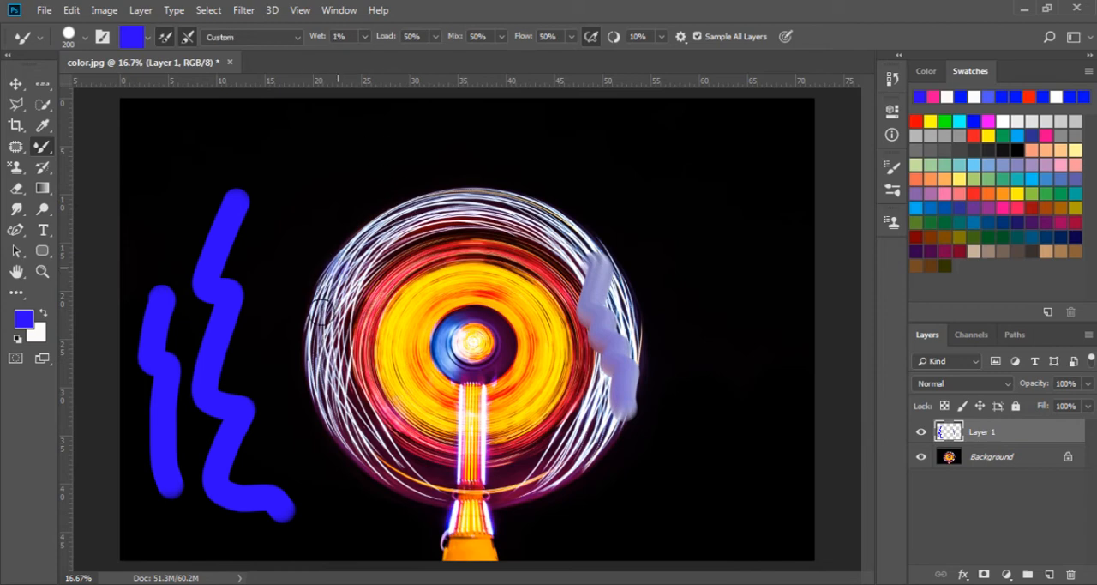
mouse_move(336, 265)
left_mouse_down()
mouse_move(332, 393)
mouse_move(362, 447)
left_mouse_up()
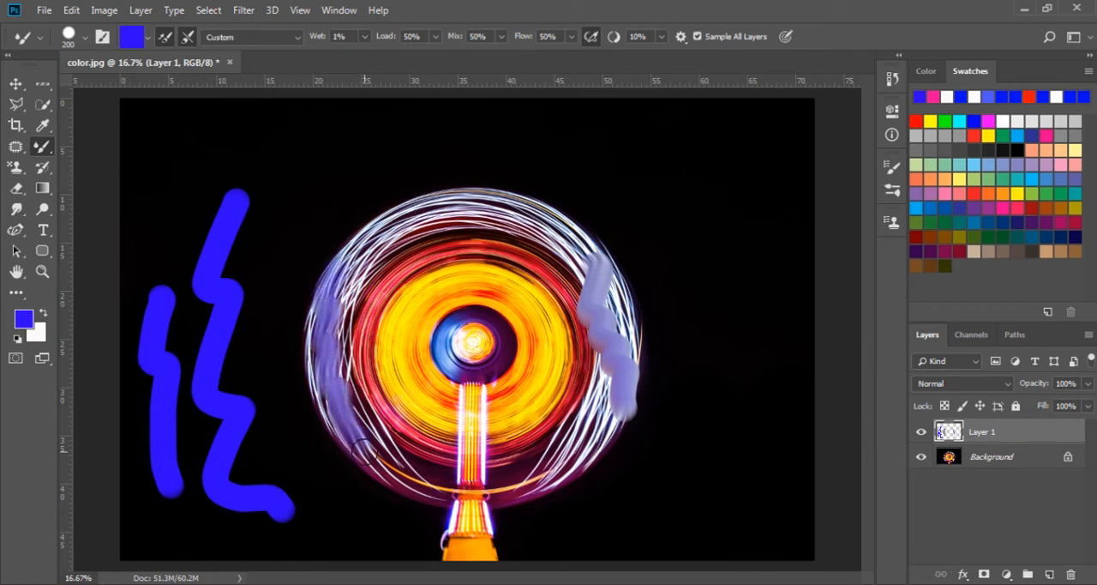
Step: Set the wetness to 100% and paint looping strokes across the top of the white ring
left_click(364, 37)
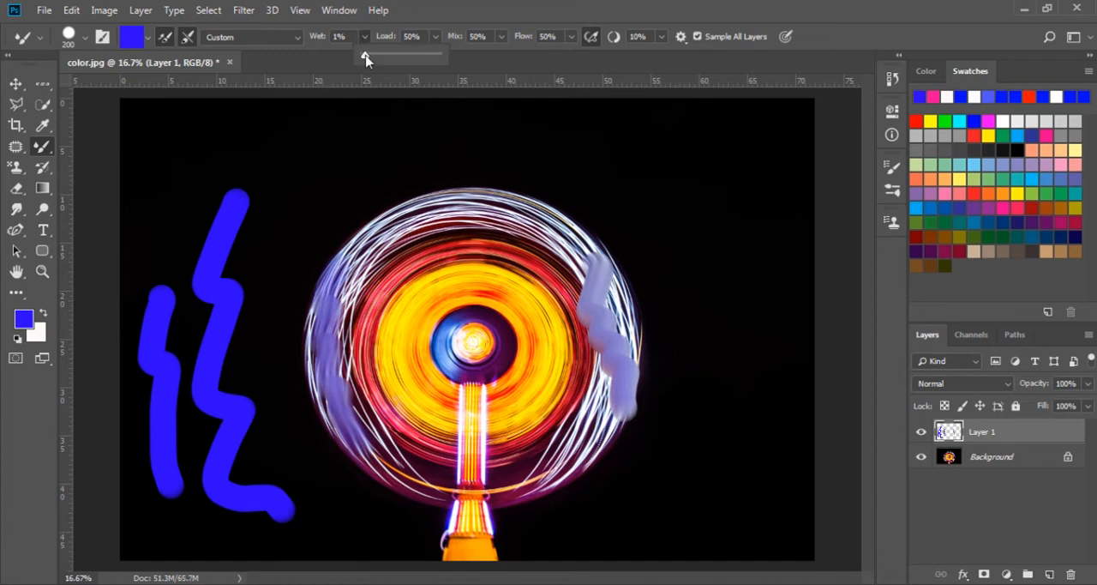
left_click_drag(366, 58, 447, 55)
mouse_move(353, 251)
left_mouse_down()
mouse_move(421, 207)
mouse_move(392, 227)
mouse_move(452, 205)
mouse_move(440, 230)
mouse_move(454, 210)
mouse_move(466, 219)
mouse_move(488, 208)
mouse_move(522, 228)
mouse_move(561, 219)
left_mouse_up()
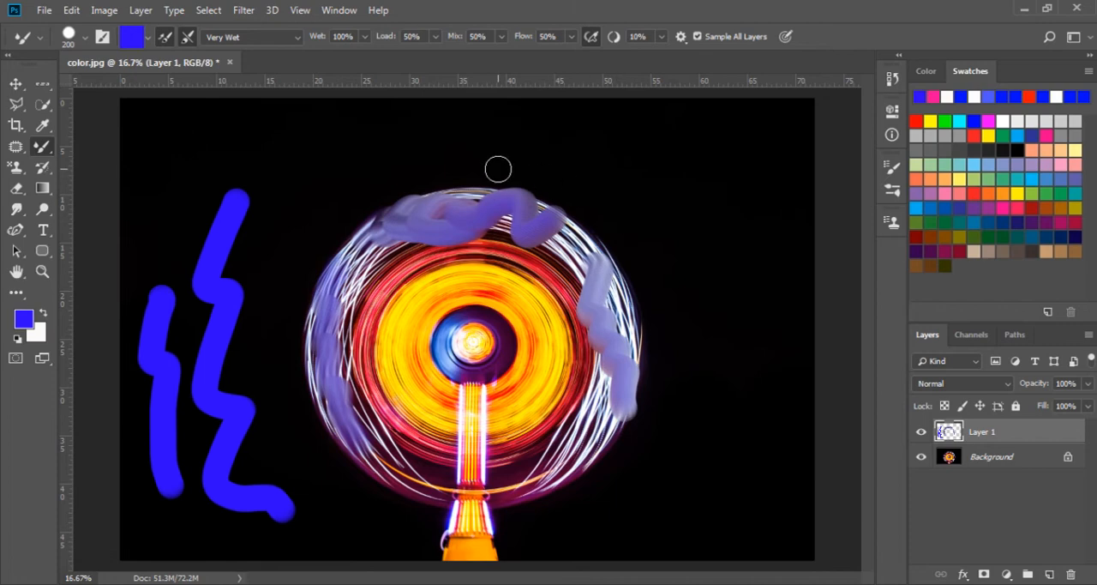
Step: Set the mix to 100% and paint blending strokes over the wheel's left, lower-left and lower-right areas
left_click(501, 38)
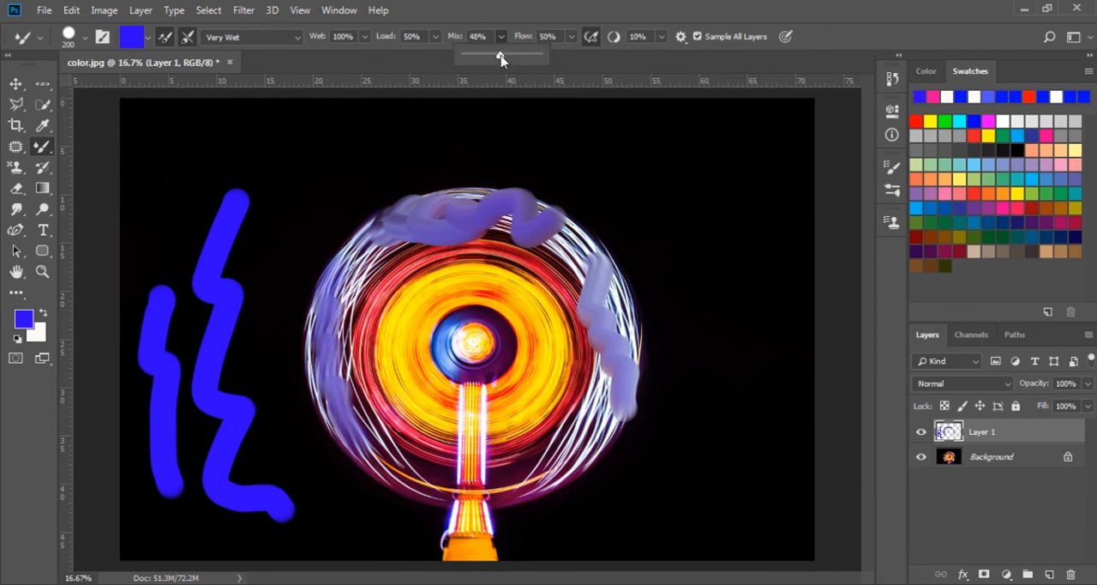
left_click_drag(501, 58, 571, 58)
mouse_move(409, 280)
left_mouse_down()
mouse_move(377, 386)
mouse_move(386, 433)
mouse_move(444, 462)
mouse_move(512, 441)
mouse_move(524, 447)
mouse_move(557, 433)
mouse_move(530, 412)
mouse_move(600, 403)
mouse_move(574, 390)
mouse_move(604, 362)
mouse_move(632, 370)
mouse_move(561, 367)
left_mouse_up()
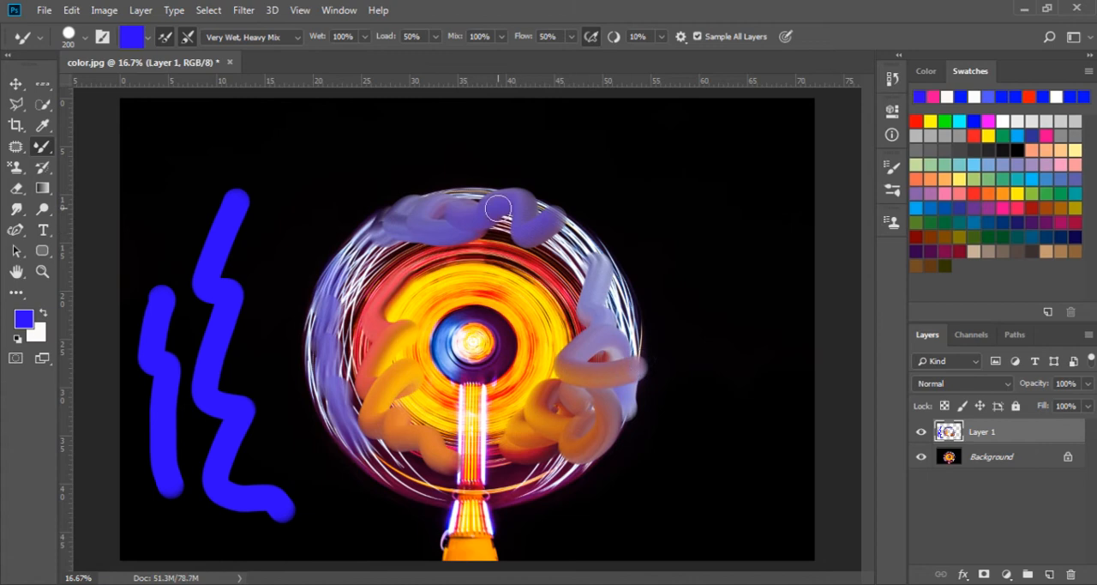
Step: Load the brush with colours sampled from the wheel's centre and coloured rings, and paint blending strokes across its middle
left_click(471, 338, "alt")
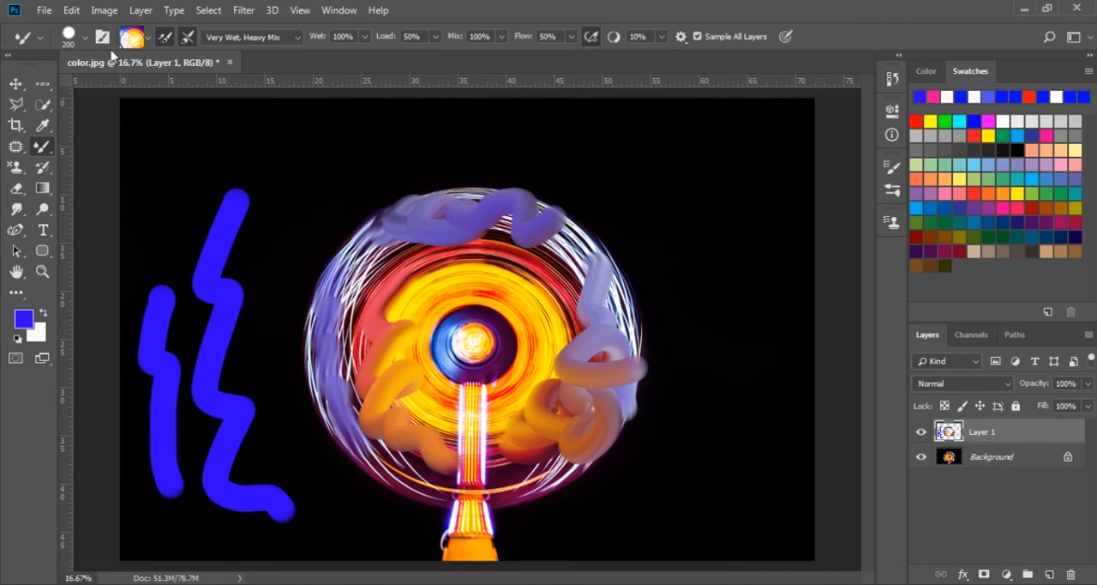
left_click(446, 282, "alt")
left_click(427, 267, "alt")
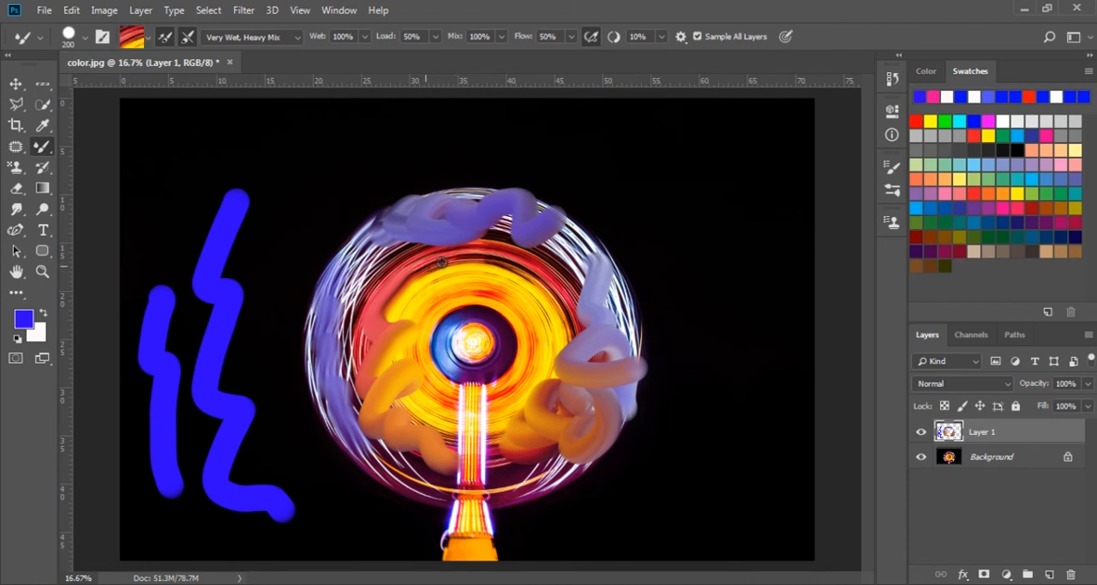
left_click(498, 250, "alt")
left_click(481, 337, "alt")
mouse_move(481, 338)
left_mouse_down()
mouse_move(512, 322)
mouse_move(449, 379)
mouse_move(525, 350)
mouse_move(530, 323)
mouse_move(486, 378)
mouse_move(530, 347)
mouse_move(458, 335)
left_mouse_up()
mouse_move(474, 300)
left_mouse_down()
mouse_move(523, 254)
mouse_move(463, 322)
mouse_move(410, 306)
mouse_move(418, 293)
mouse_move(441, 346)
mouse_move(421, 392)
mouse_move(434, 416)
mouse_move(448, 336)
mouse_move(499, 299)
mouse_move(553, 315)
mouse_move(468, 314)
mouse_move(437, 215)
left_mouse_up()
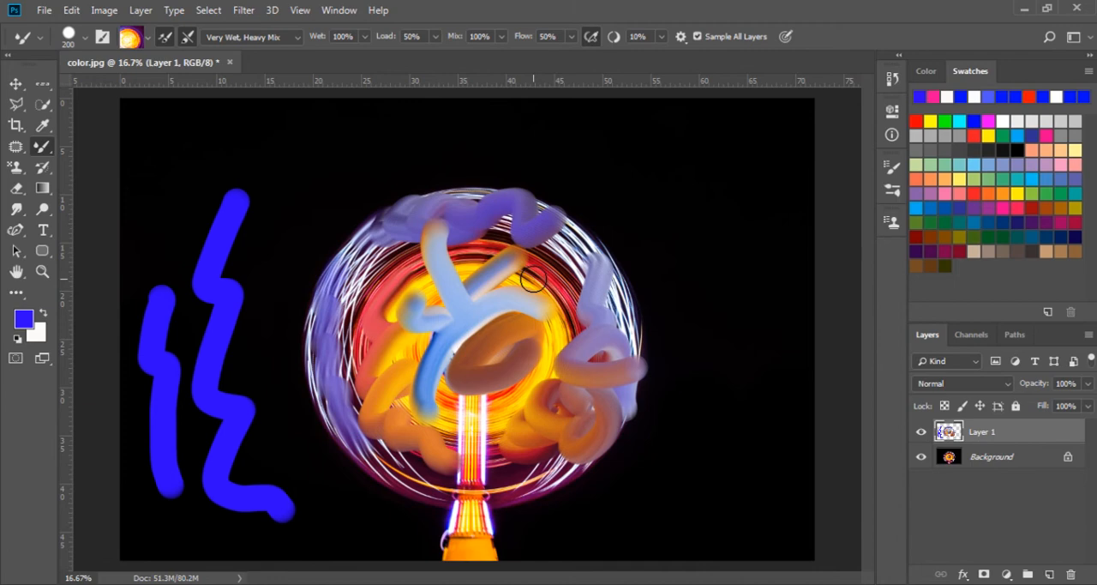
Step: Set the flow to 8% and blend the red and yellow area on the left side of the wheel
left_click(572, 37)
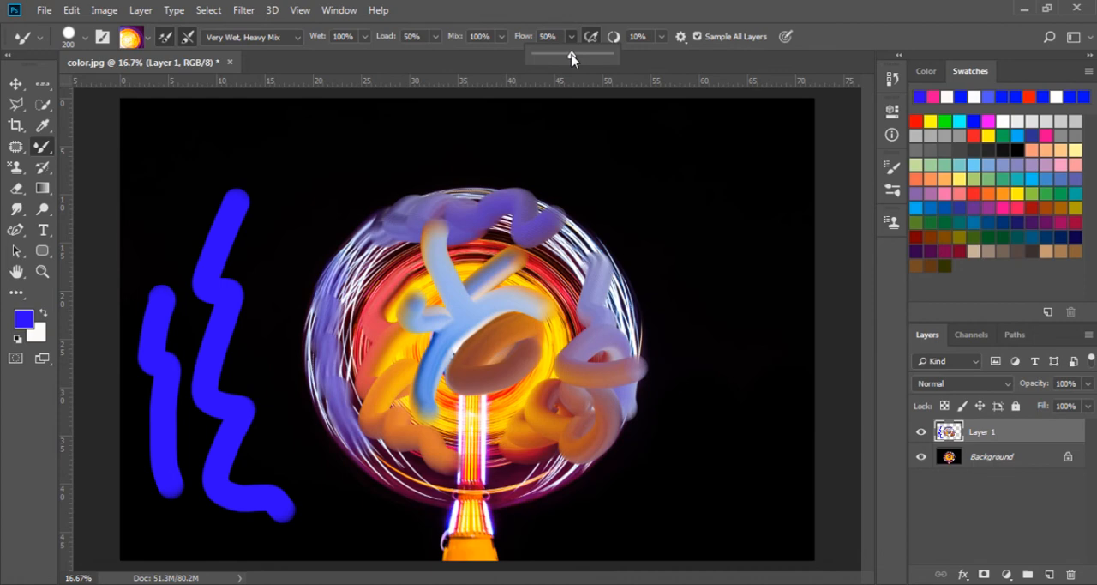
left_click_drag(572, 57, 540, 63)
mouse_move(410, 279)
left_mouse_down()
mouse_move(373, 317)
mouse_move(385, 296)
mouse_move(434, 277)
mouse_move(408, 318)
mouse_move(348, 356)
mouse_move(412, 304)
mouse_move(355, 365)
mouse_move(419, 280)
mouse_move(463, 283)
mouse_move(339, 407)
mouse_move(451, 304)
mouse_move(373, 370)
mouse_move(396, 301)
left_mouse_up()
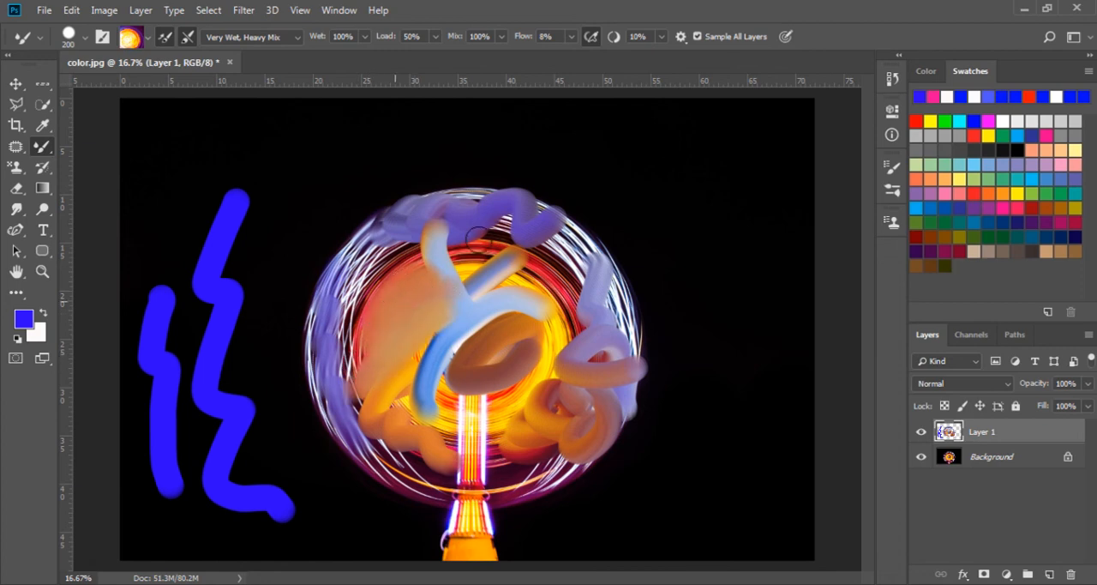
Step: Test the airbrush-style build-up with a small dab on the wheel's upper-right area and check the smoothing amount
left_click(591, 37)
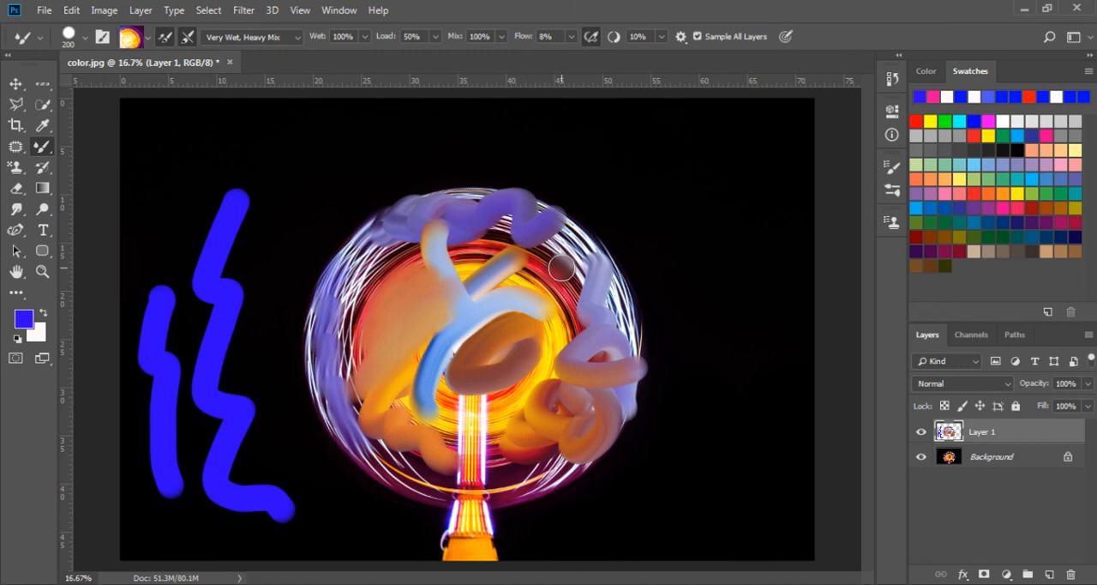
left_click(661, 38)
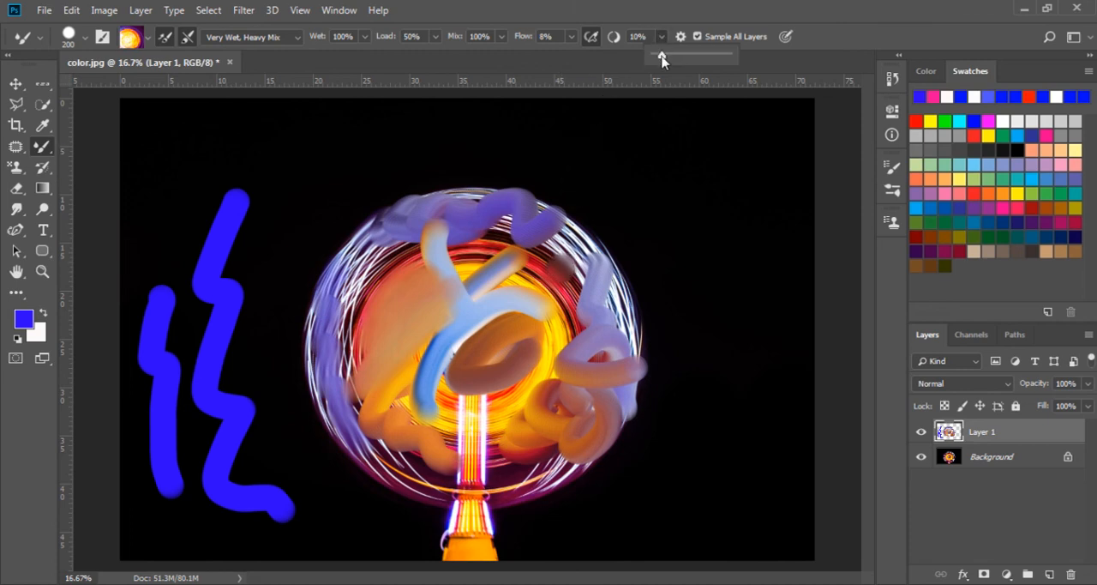
mouse_move(662, 55)
left_mouse_down()
mouse_move(682, 55)
mouse_move(663, 67)
left_mouse_up()
left_click(673, 24)
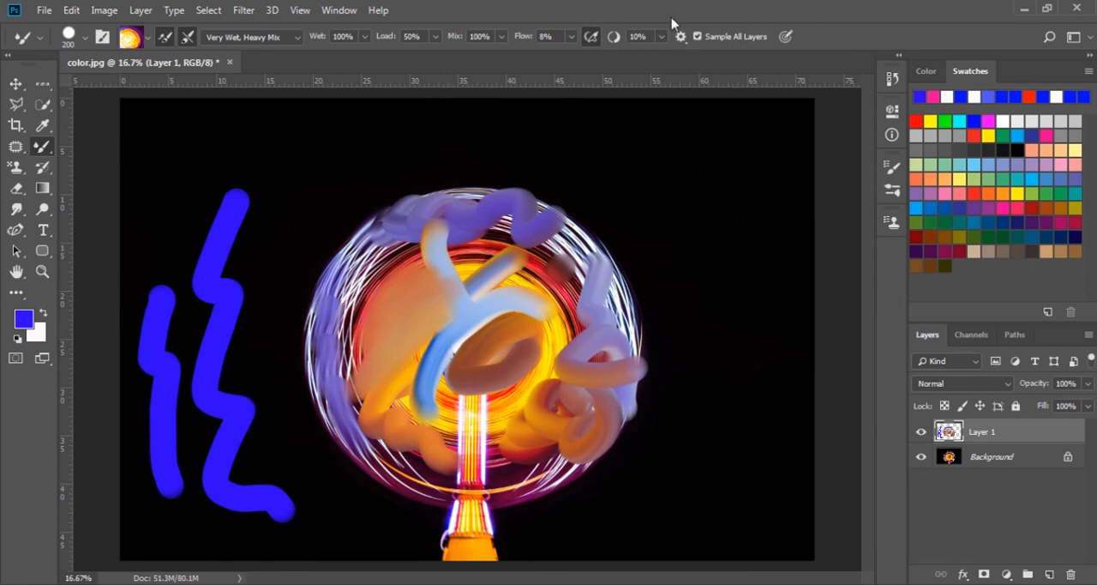